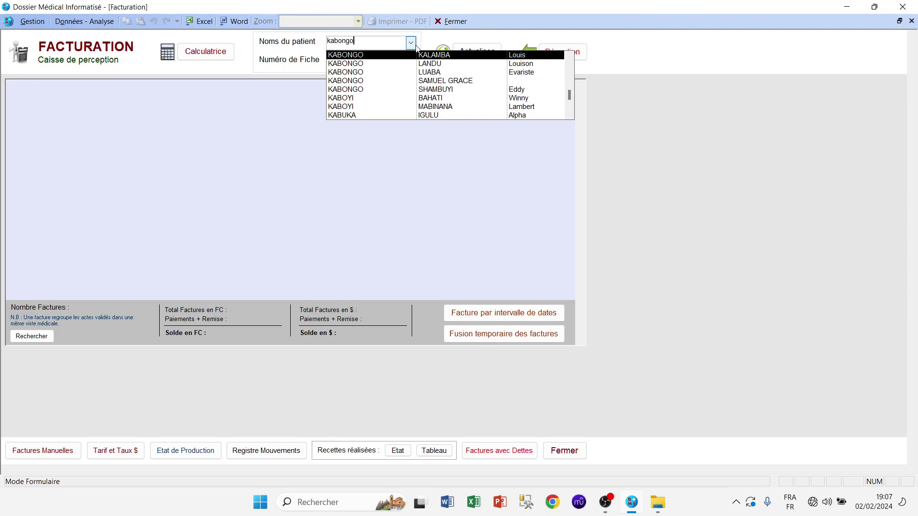
- Load the chosen patient's invoices and open a free payment from the acts of the 01/02/2024 invoice
click(427, 63)
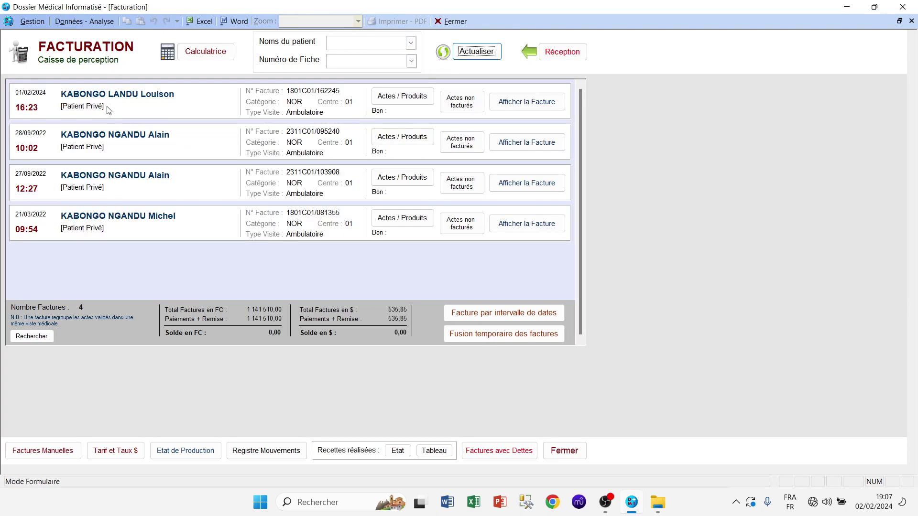
click(411, 96)
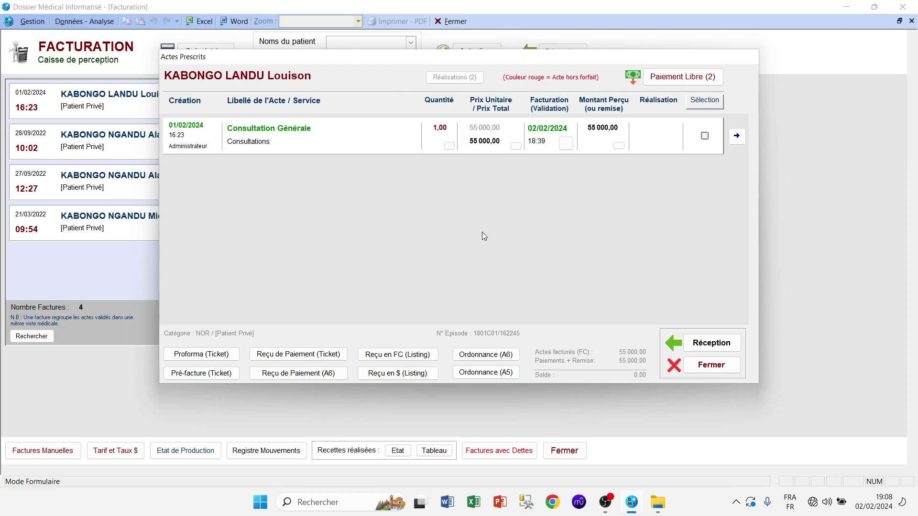
click(699, 82)
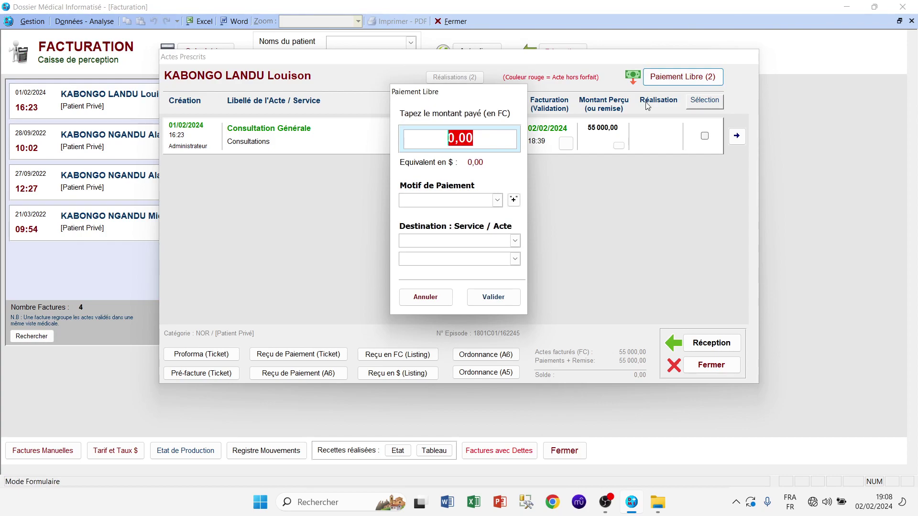
- Record a free payment of 500 000 FC with the reason Caution and the destination service Hospitalisation, leaving the specific act blank
text(500000)
key(Tab)
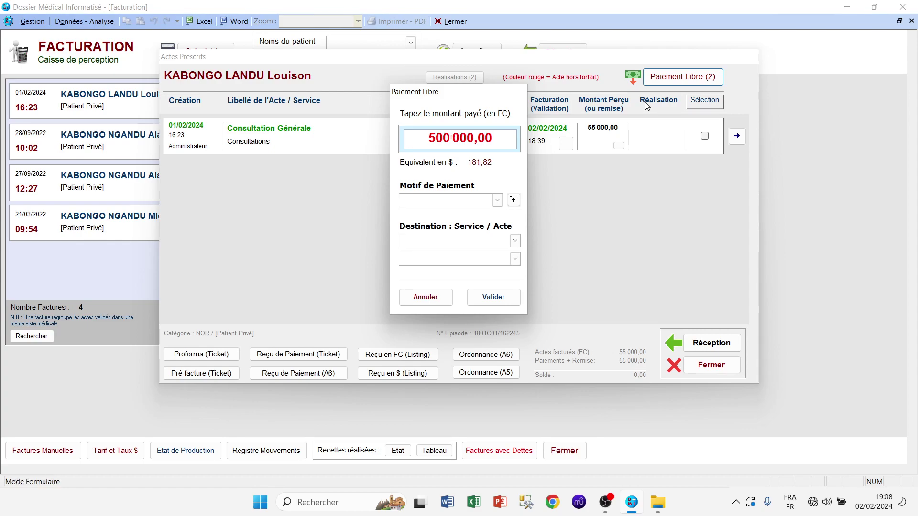
click(498, 200)
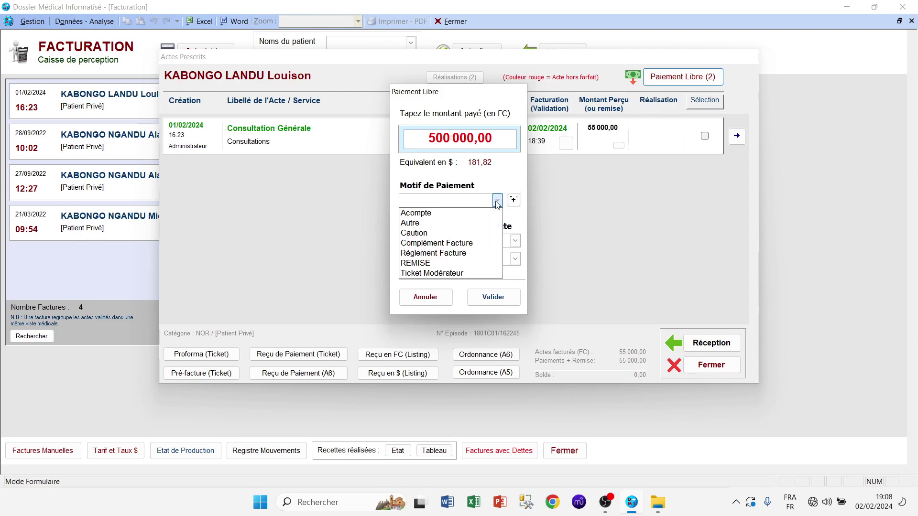
click(474, 233)
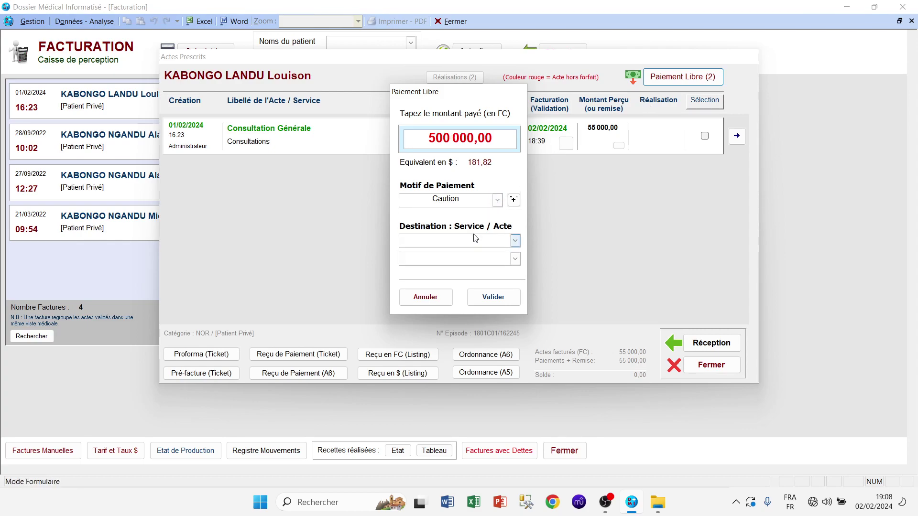
click(515, 241)
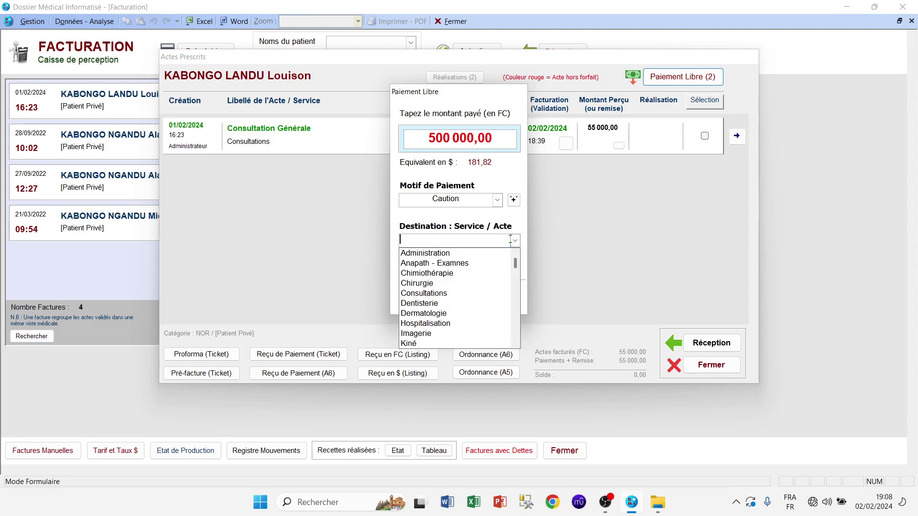
click(469, 324)
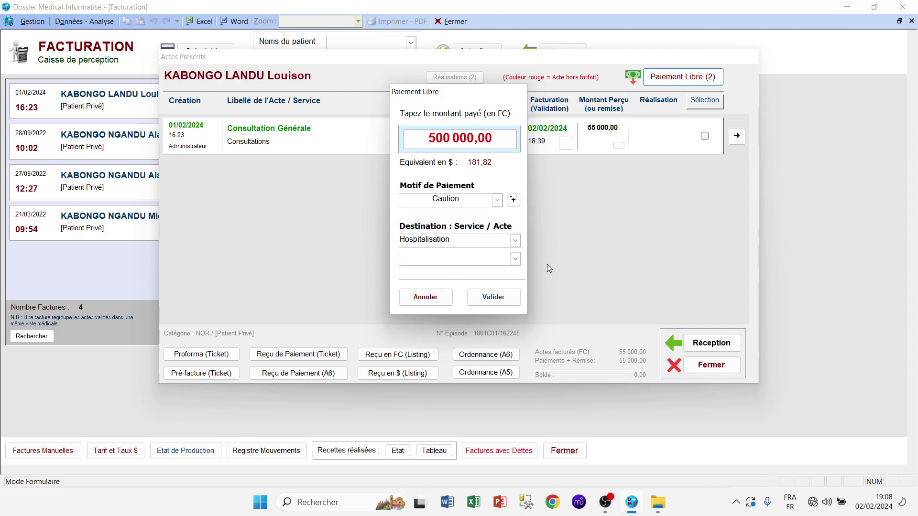
click(516, 259)
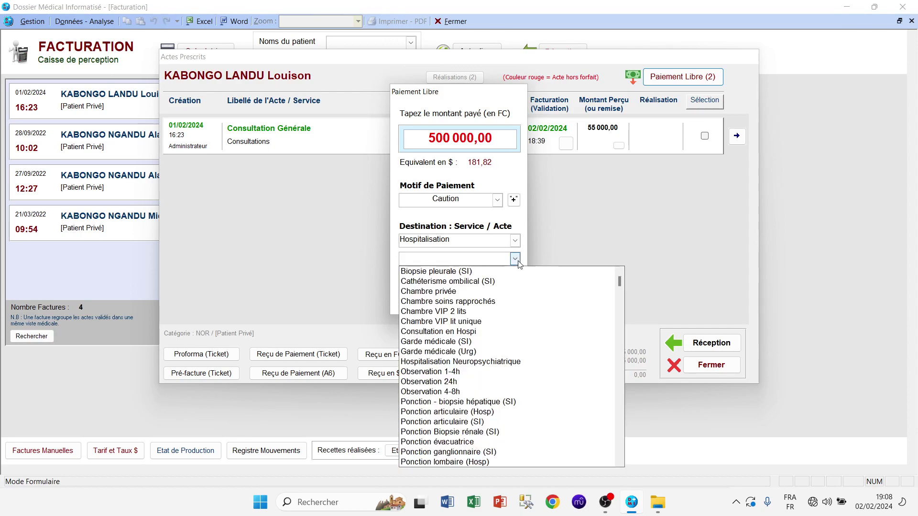
click(516, 260)
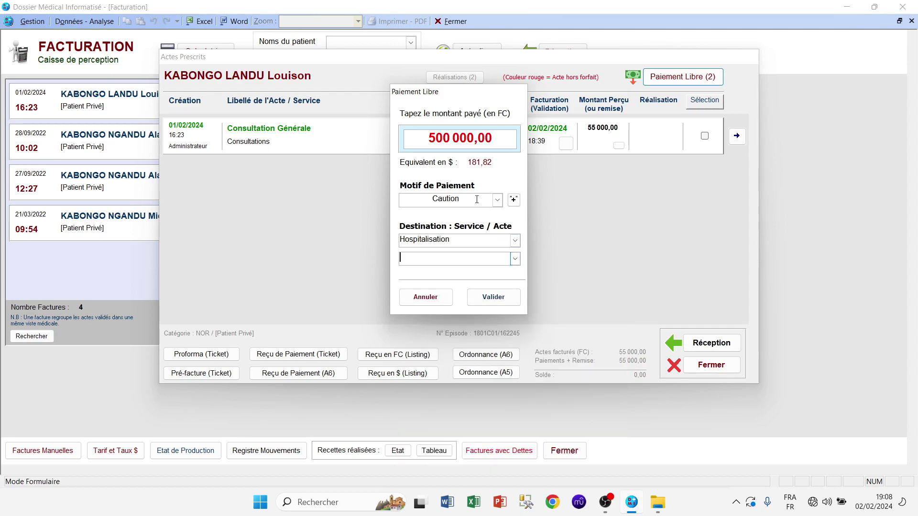
click(493, 298)
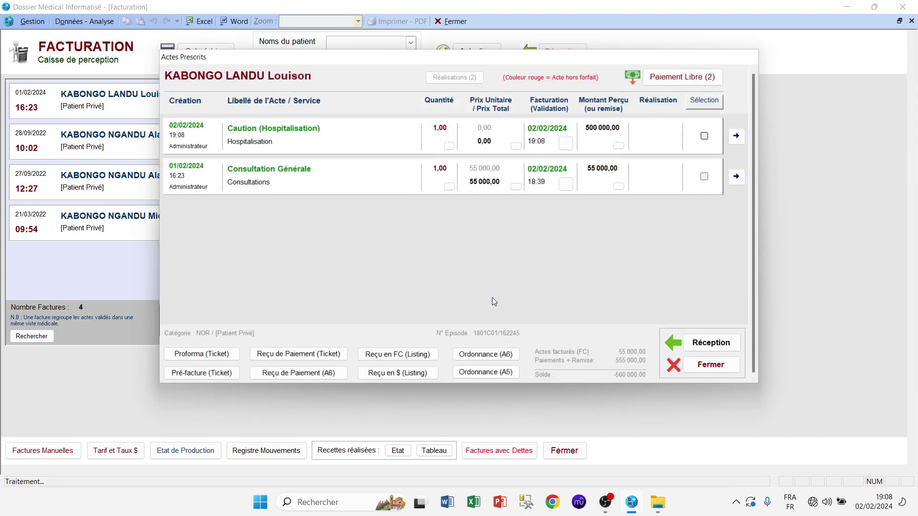
- Generate the ticket-format payment receipt for the Caution (Hospitalisation) line only, and return to the invoice list
click(705, 136)
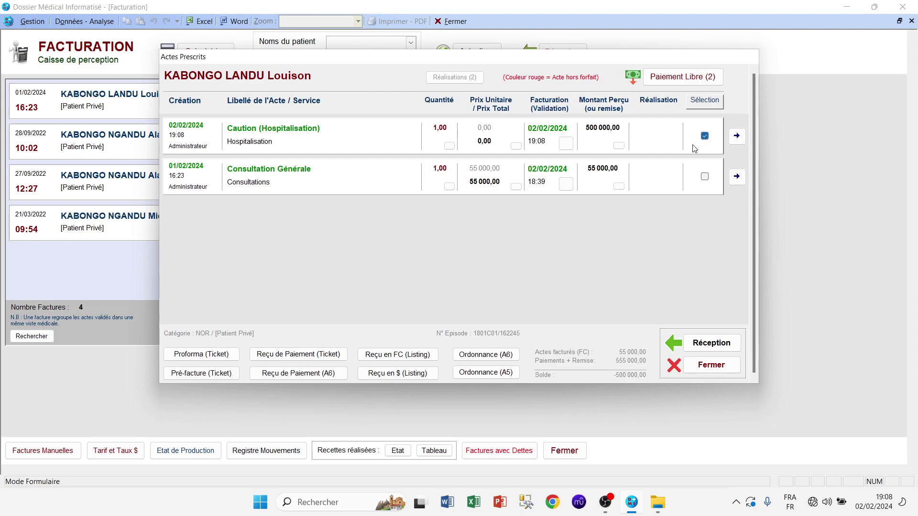
click(294, 354)
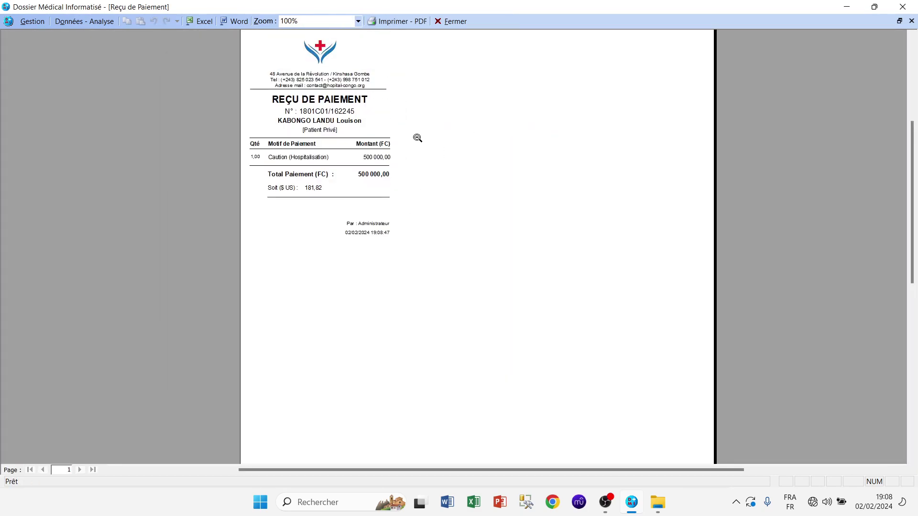
click(453, 21)
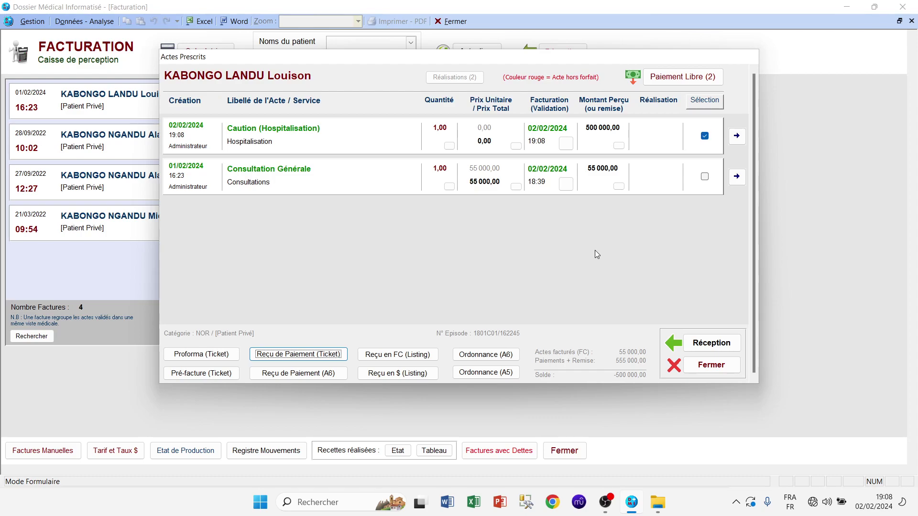
click(712, 369)
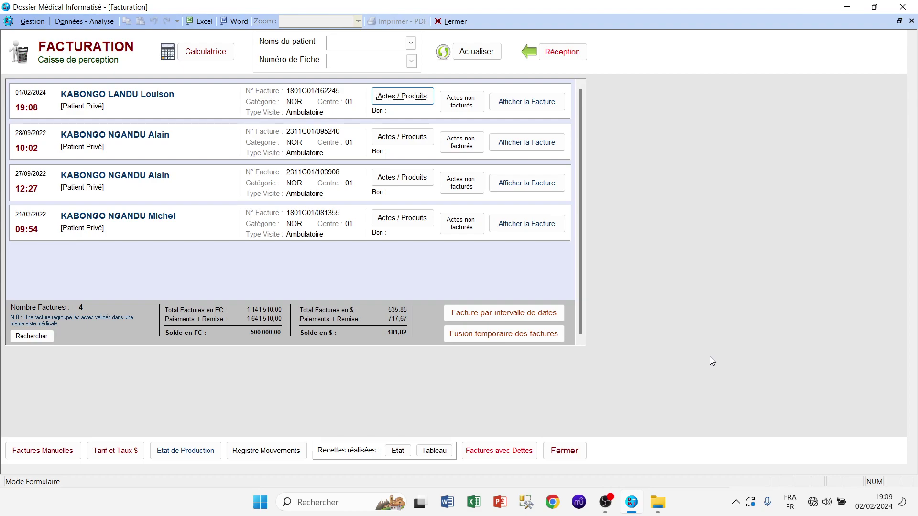
- Look up the second patient by name and review the prescribed acts of the 15/03/2022 invoice
click(411, 44)
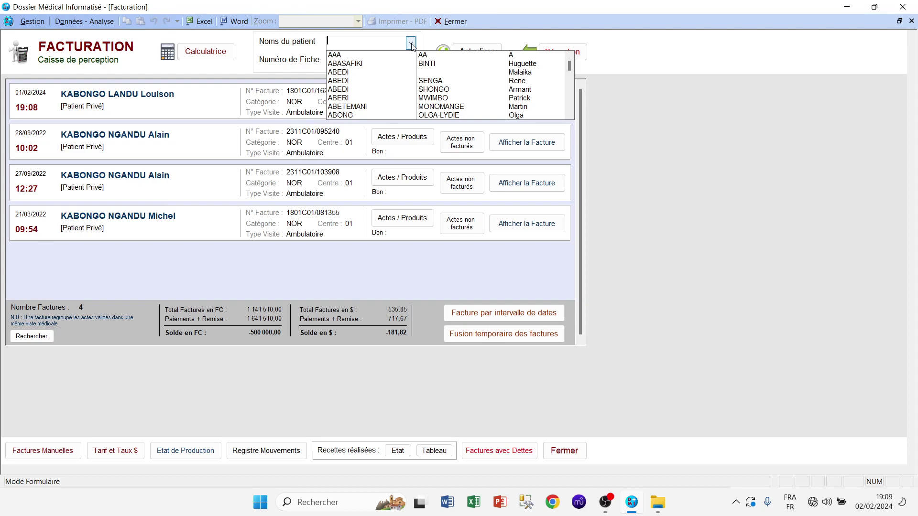
text(abedi)
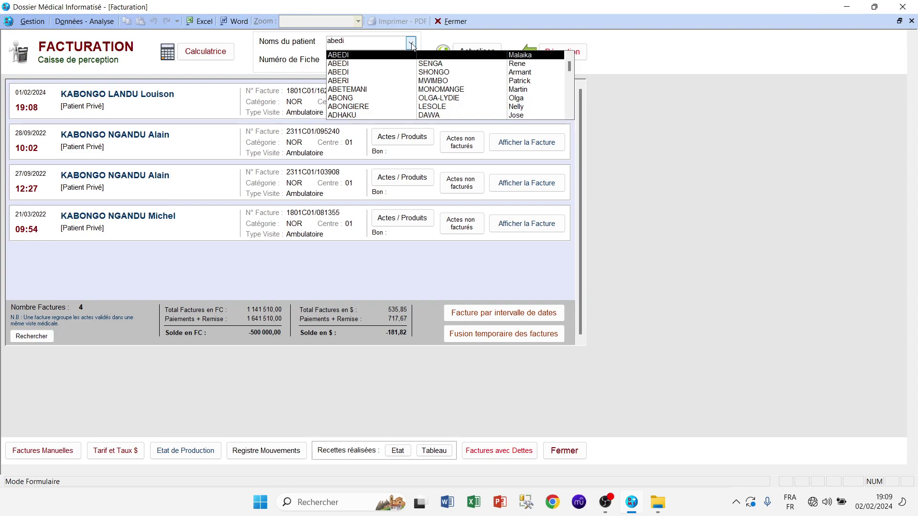
click(440, 73)
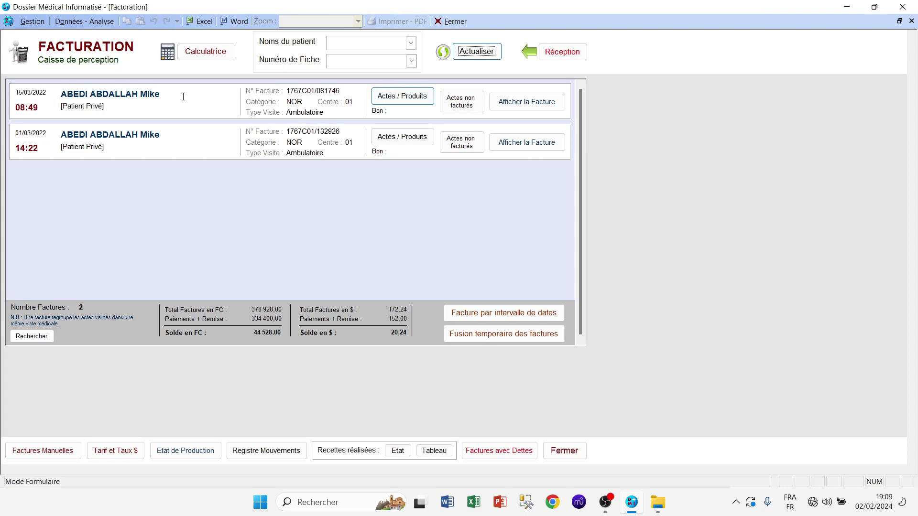
click(395, 95)
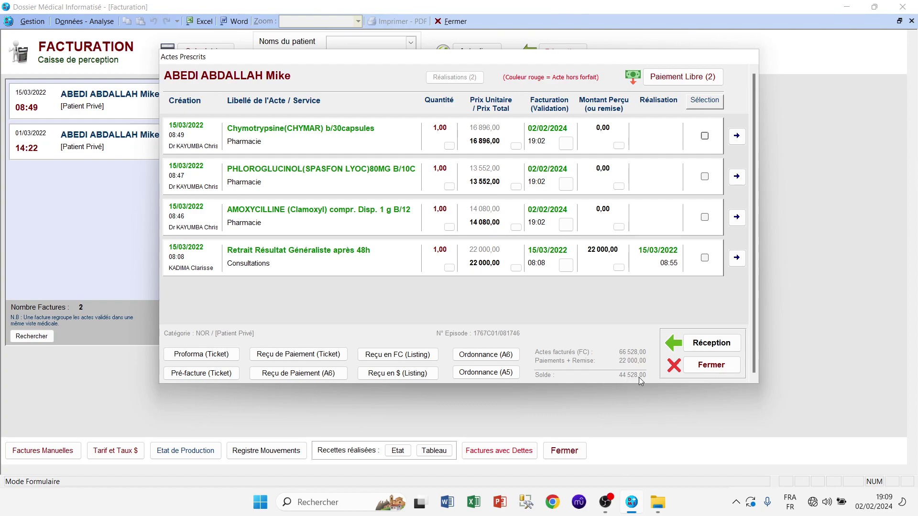
click(708, 366)
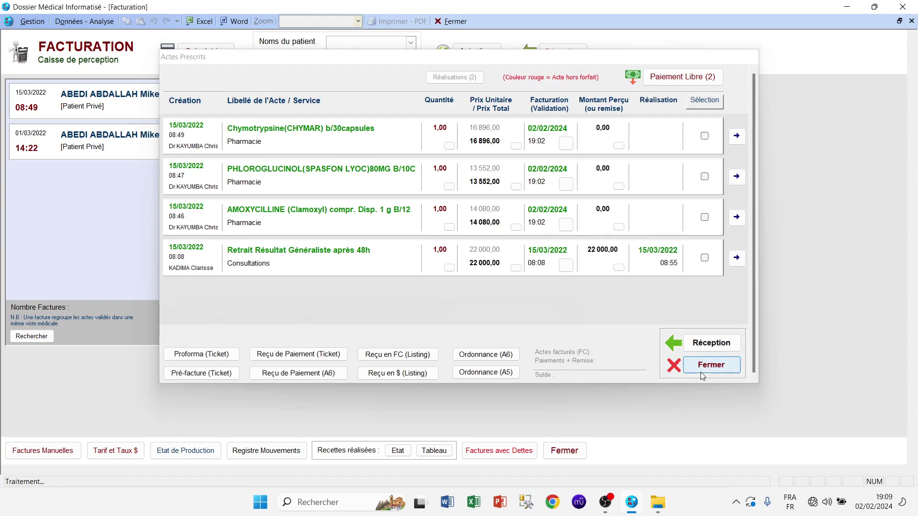
- View the detailed invoice in FC for the 15/03/2022 visit, and return to the invoice list
click(533, 105)
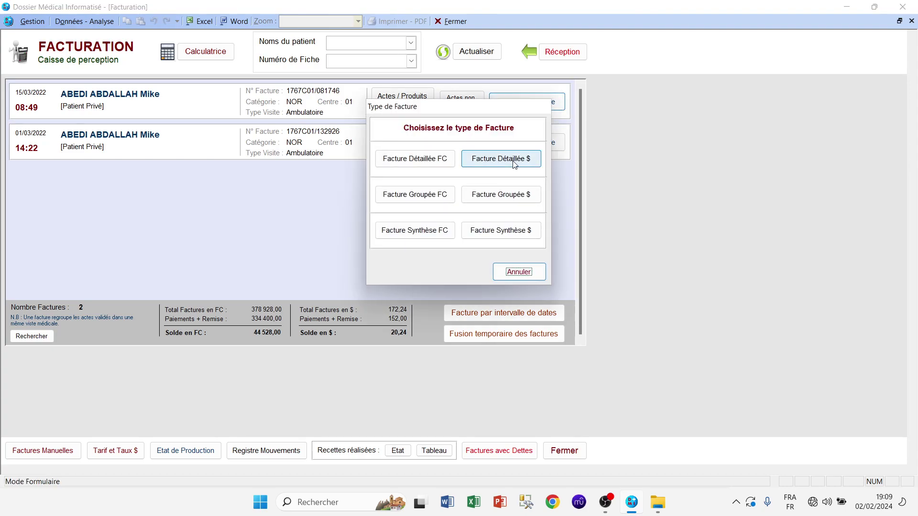
click(433, 164)
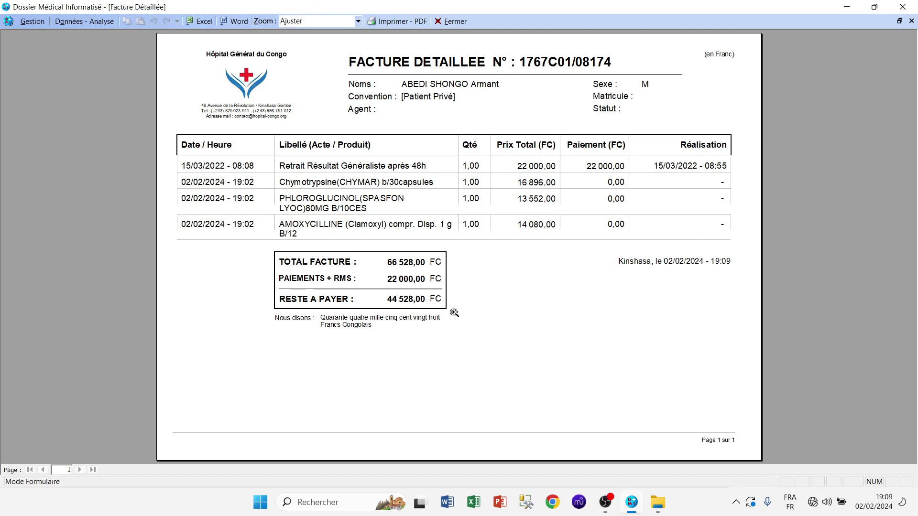
click(451, 21)
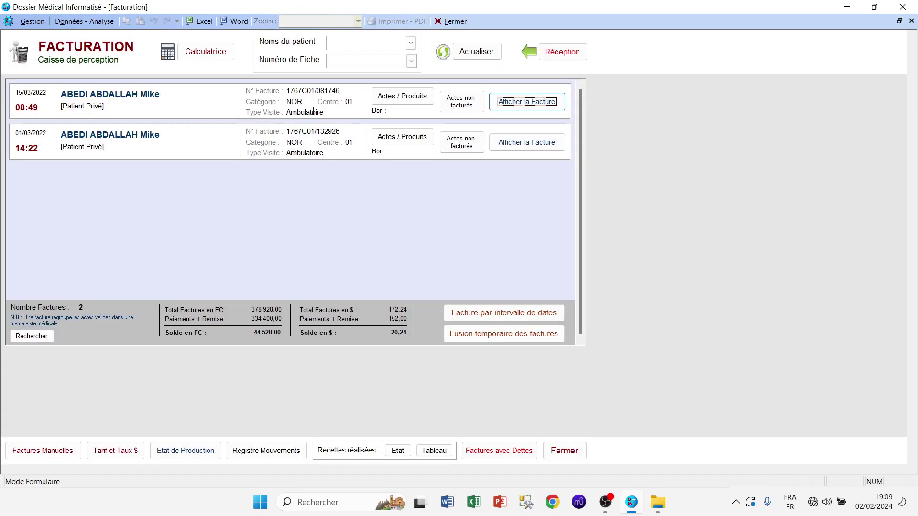
- Record a free payment of 20 000 FC on the 15/03/2022 invoice with the reason Acompte and the destination service Hospitalisation
click(402, 95)
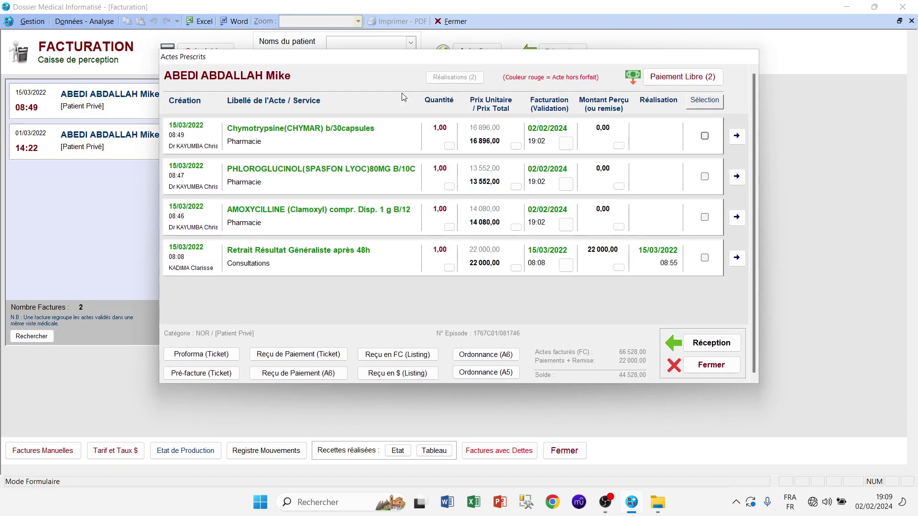
click(678, 79)
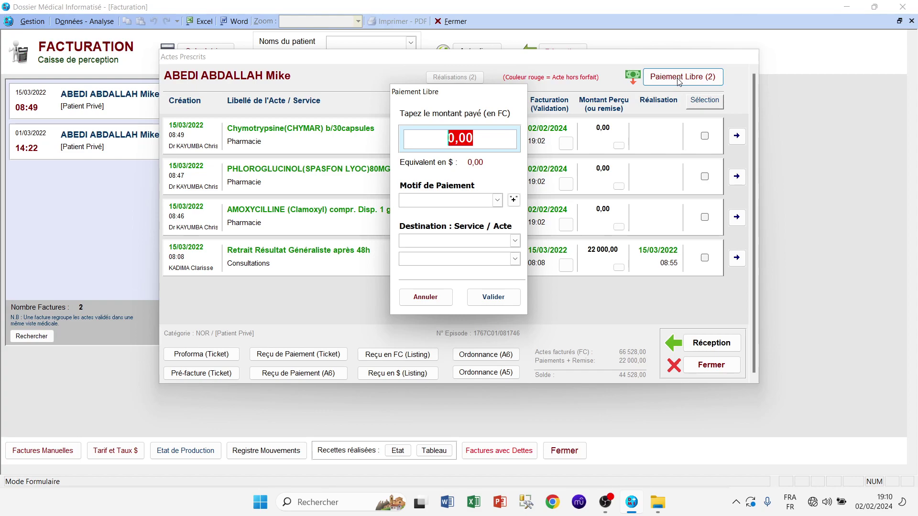
text(20000)
key(Return)
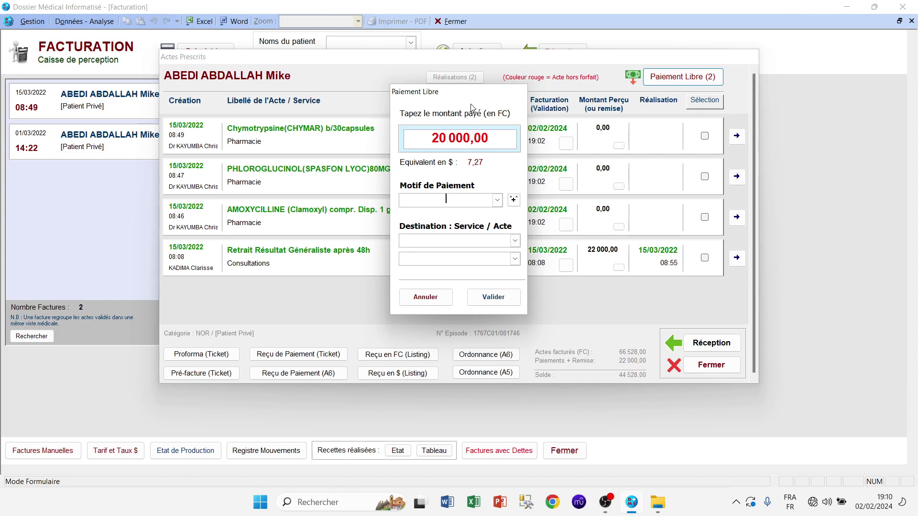
click(497, 200)
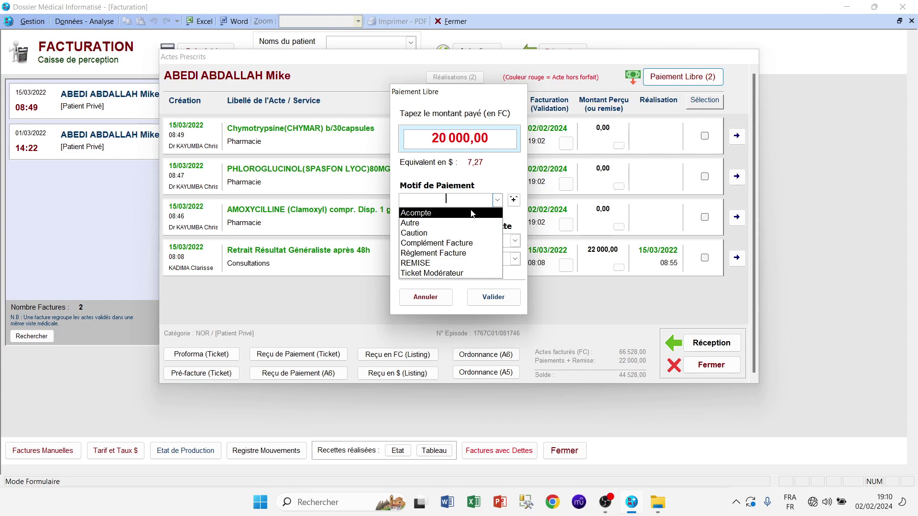
click(470, 213)
click(514, 240)
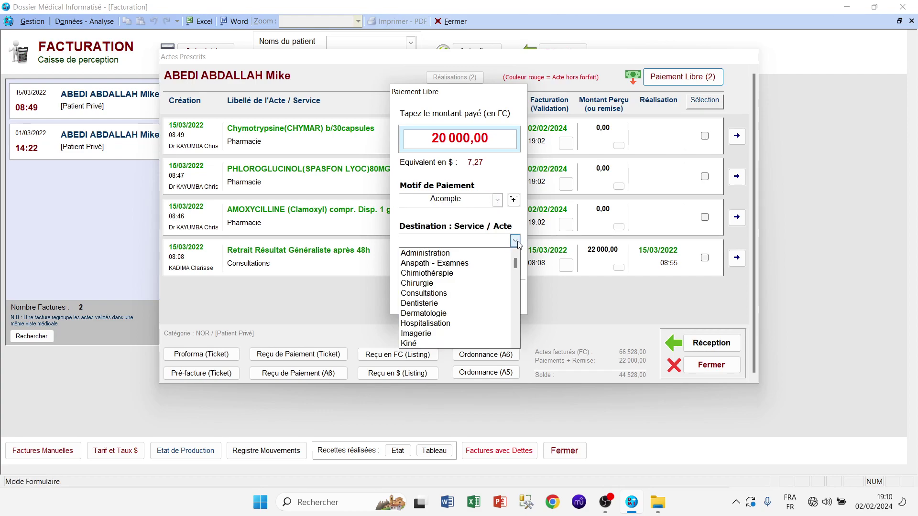
click(462, 323)
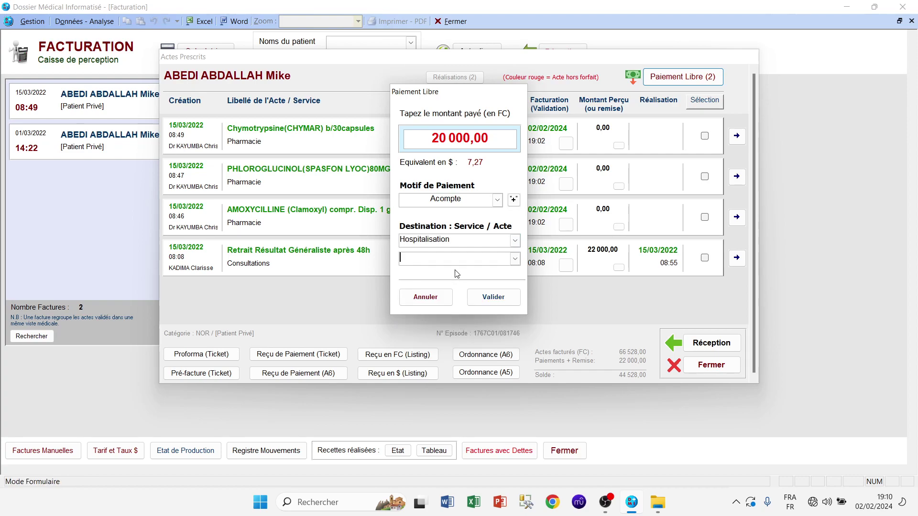
click(486, 299)
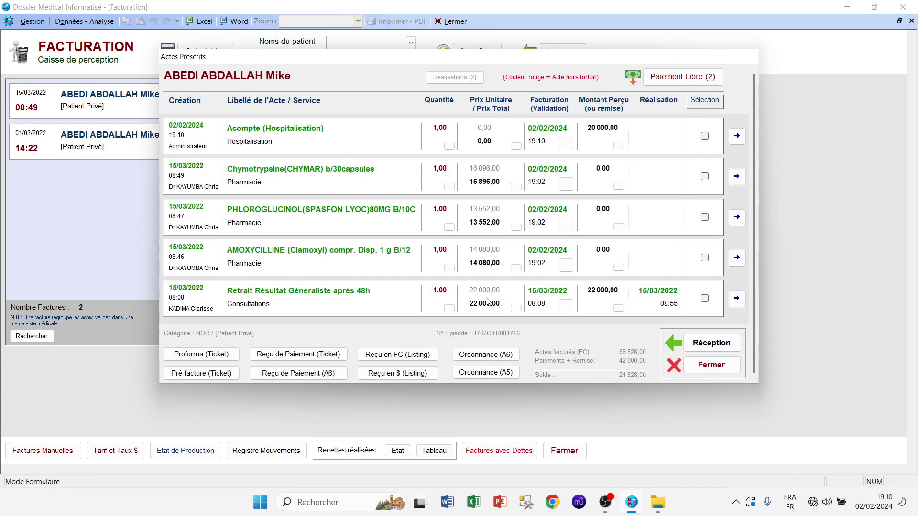
- Generate the A6 payment receipt for the Acompte (Hospitalisation) line only, and return to the invoice list
click(704, 136)
click(310, 375)
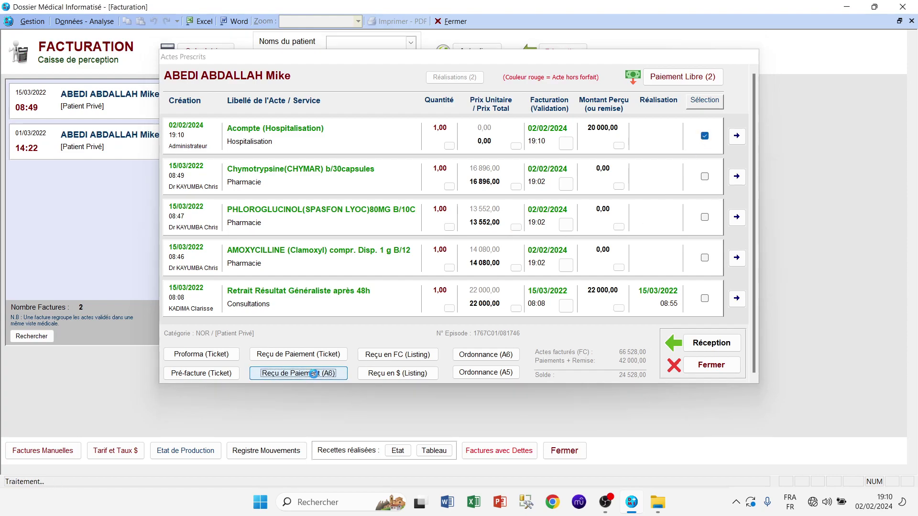
click(451, 21)
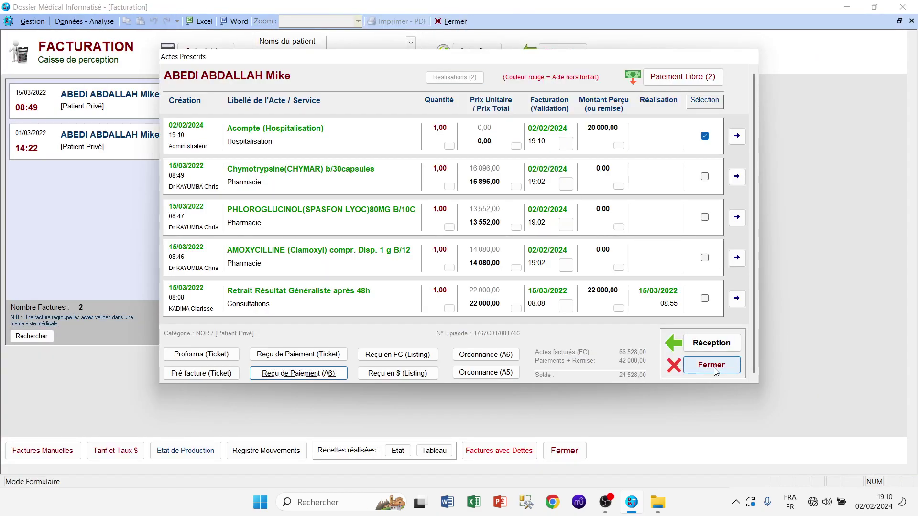
click(711, 366)
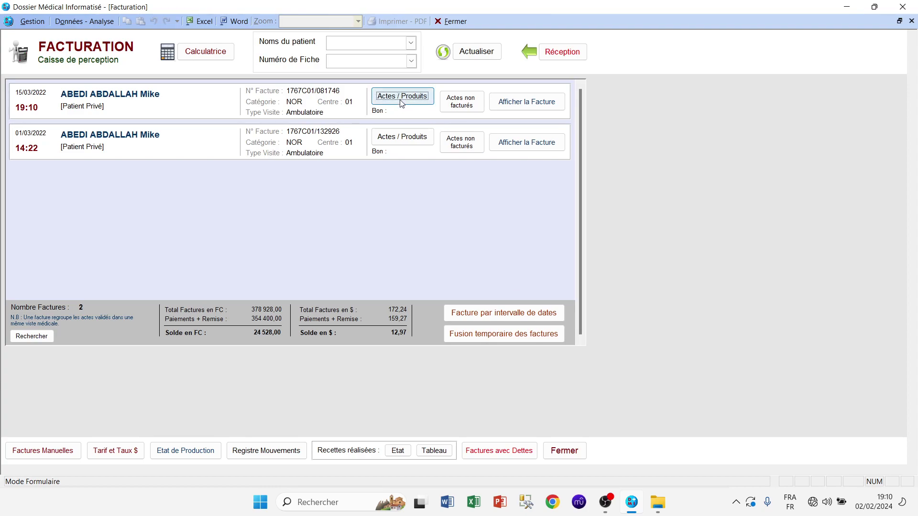
- Check the deposit on the detailed FC invoice for the 15/03/2022 visit
click(535, 109)
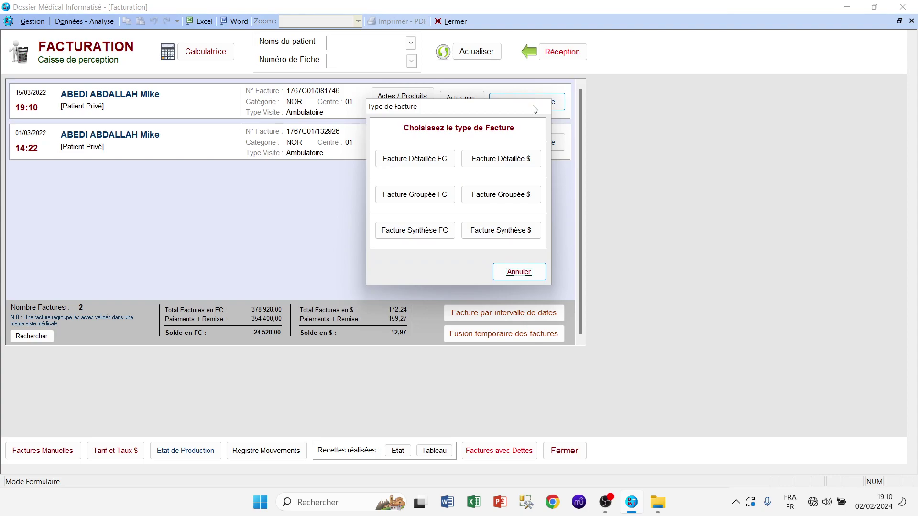
click(438, 158)
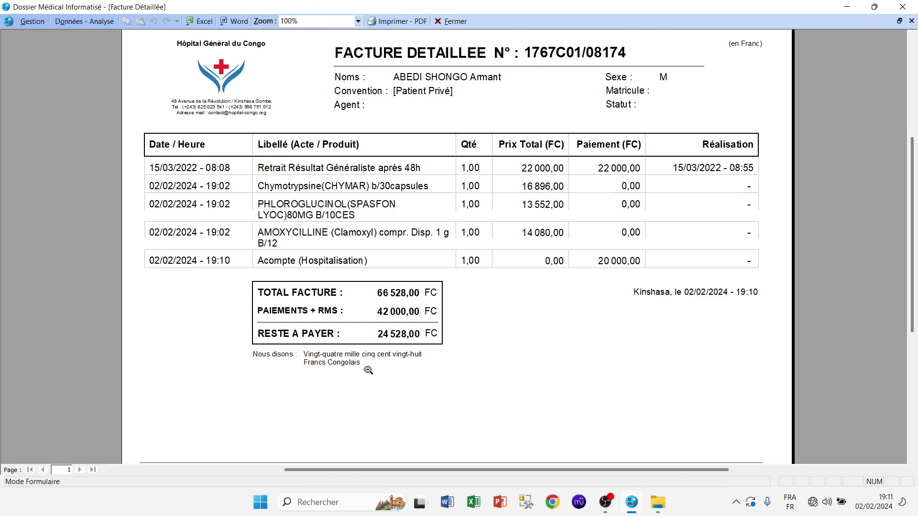
- Enter a free payment of 24 528 FC with the reason Règlement Facture on the 15/03/2022 invoice
click(450, 21)
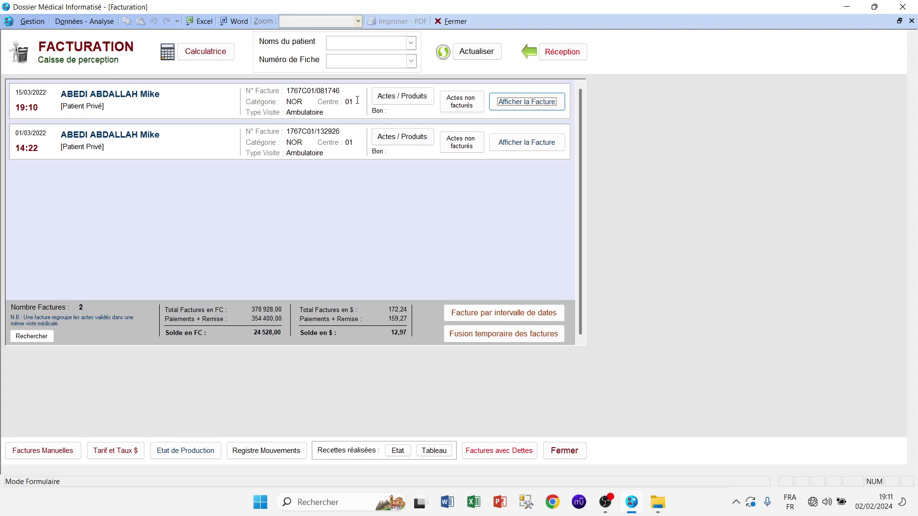
click(394, 96)
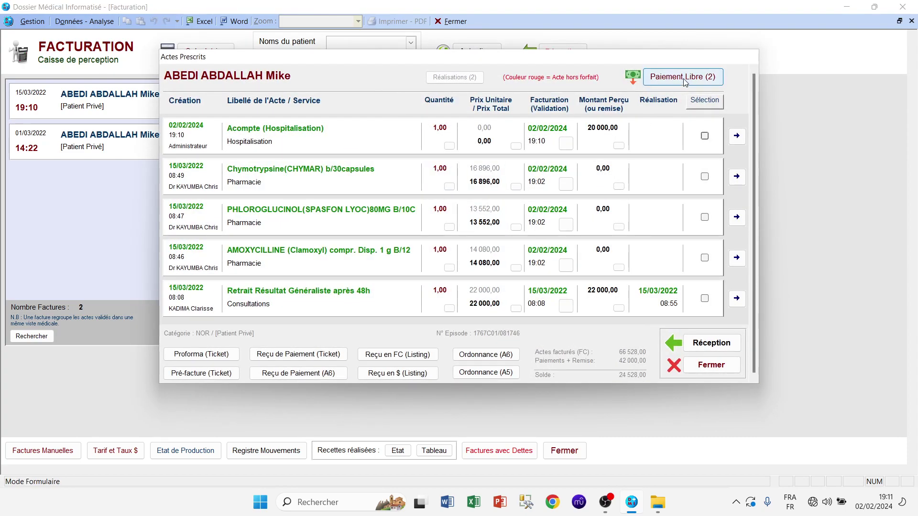
click(684, 79)
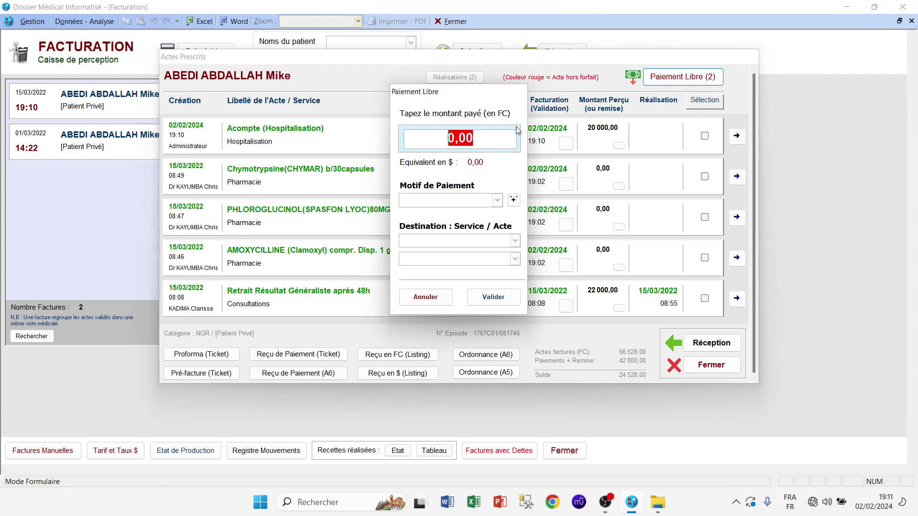
text(24528)
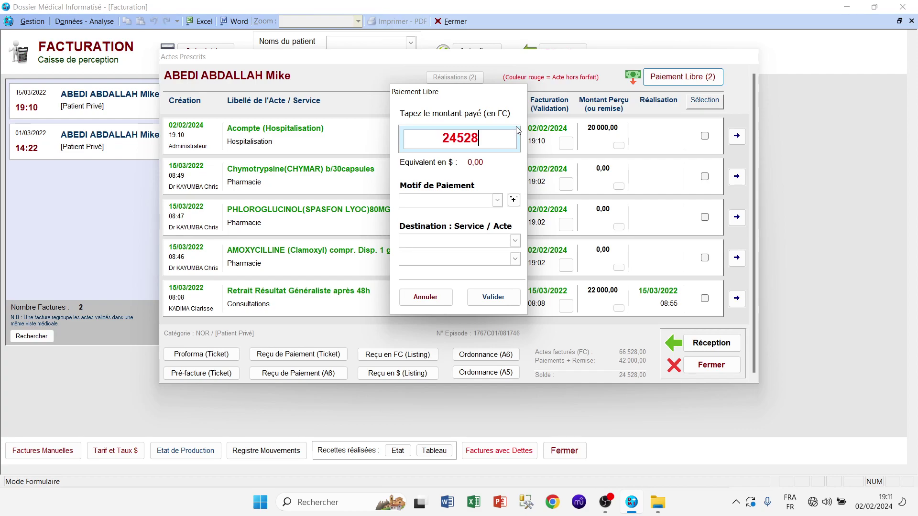
click(497, 201)
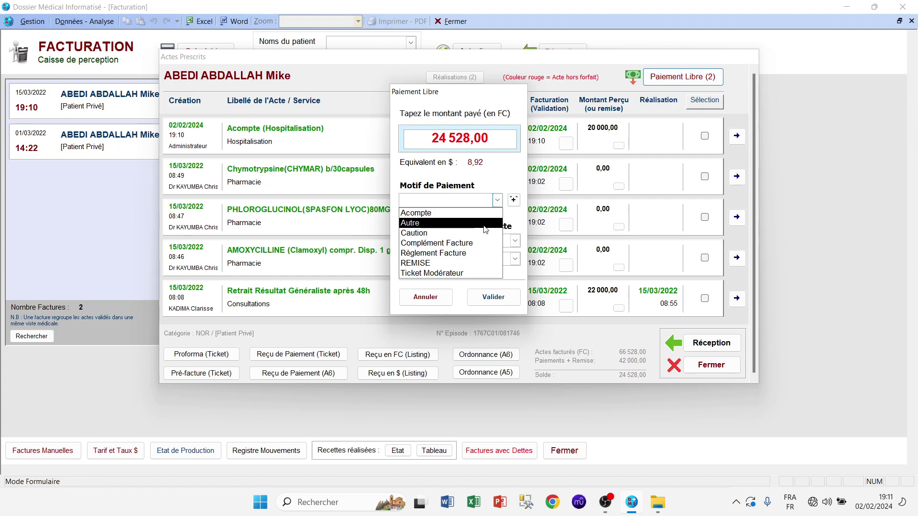
click(478, 253)
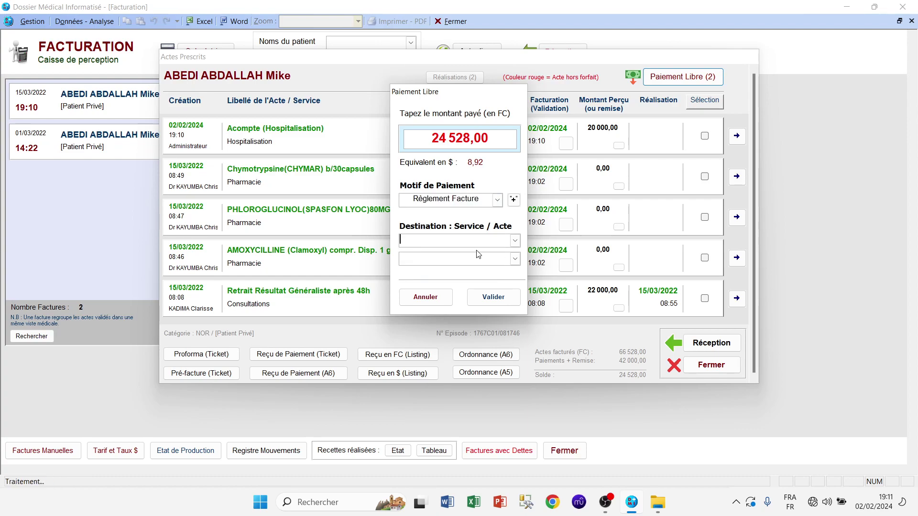
- Validate the payment with the destination service Hospitalisation, select its Règlement Facture line, and return to the invoice list
click(515, 240)
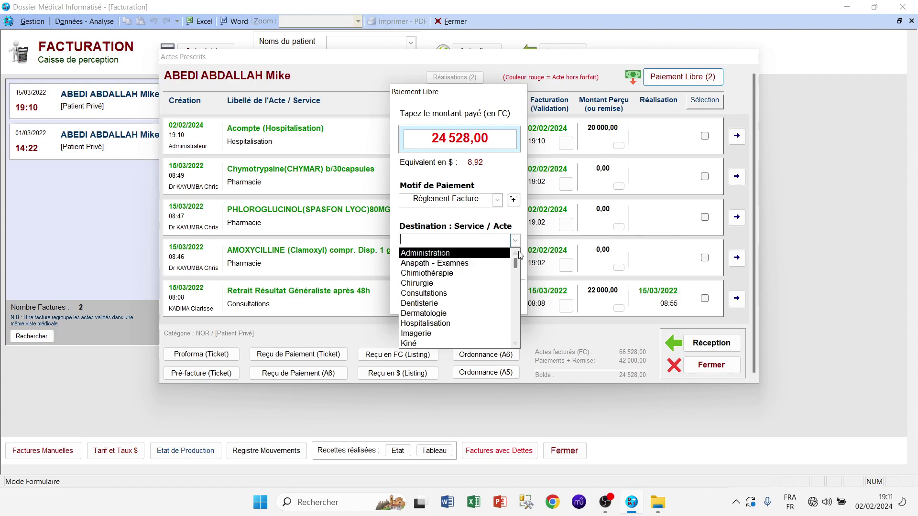
click(475, 283)
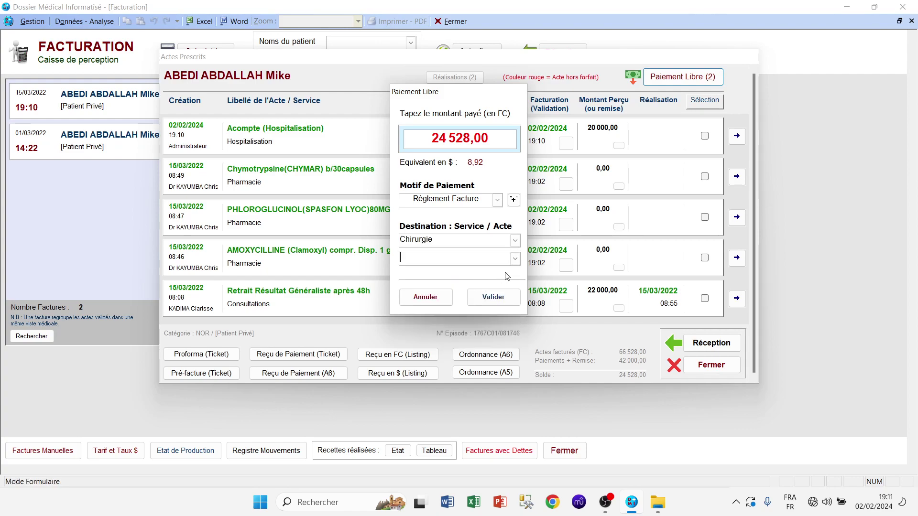
click(514, 259)
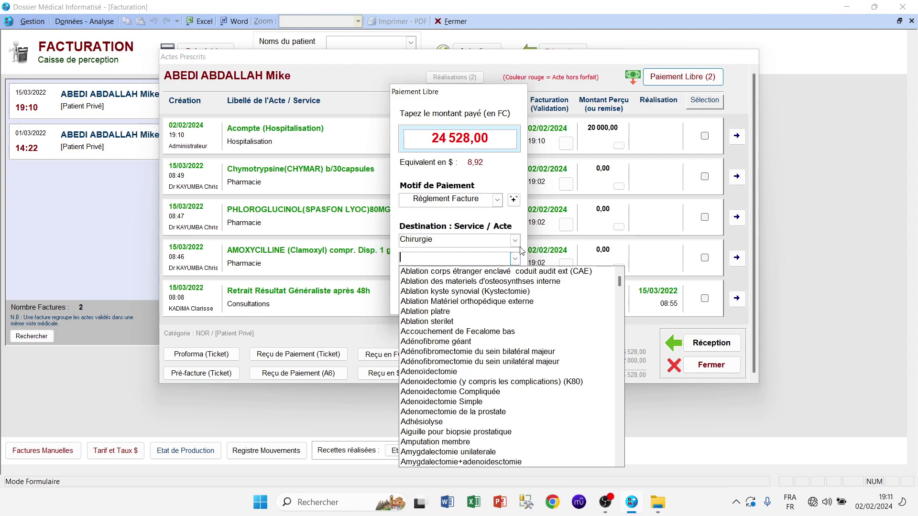
click(515, 240)
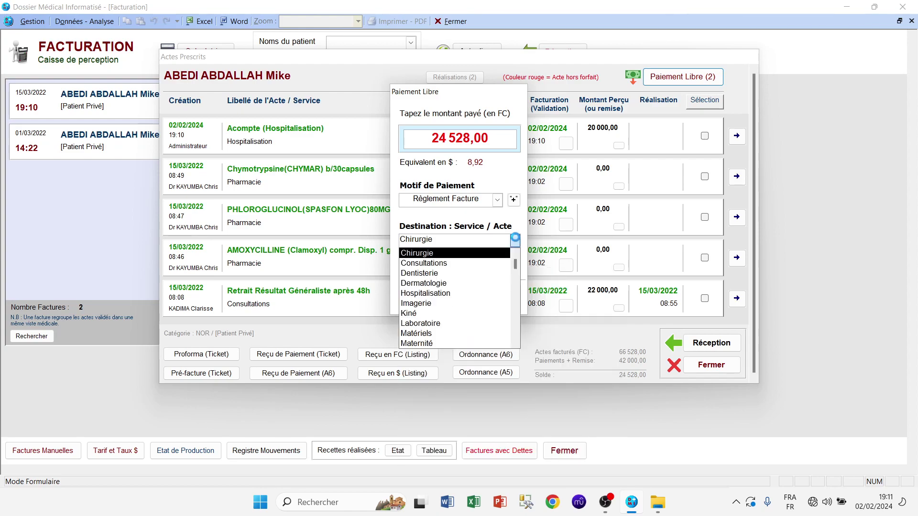
click(453, 293)
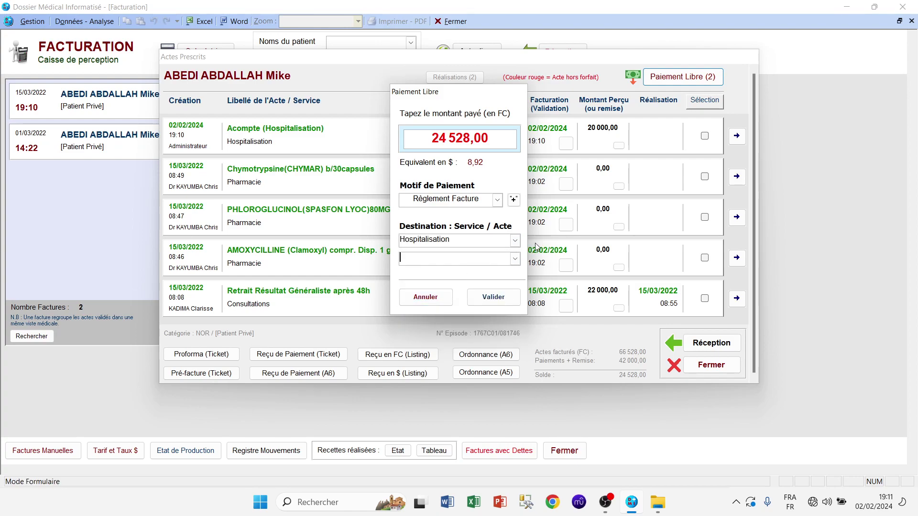
click(505, 302)
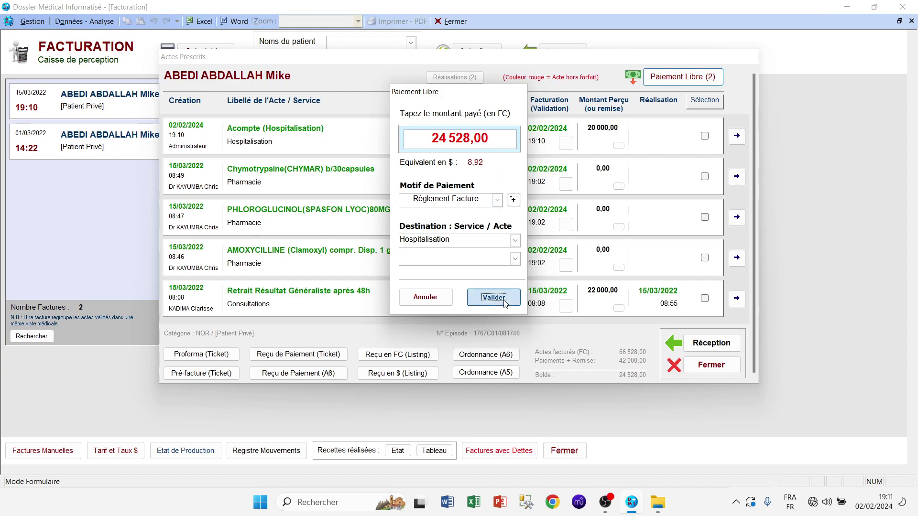
click(704, 136)
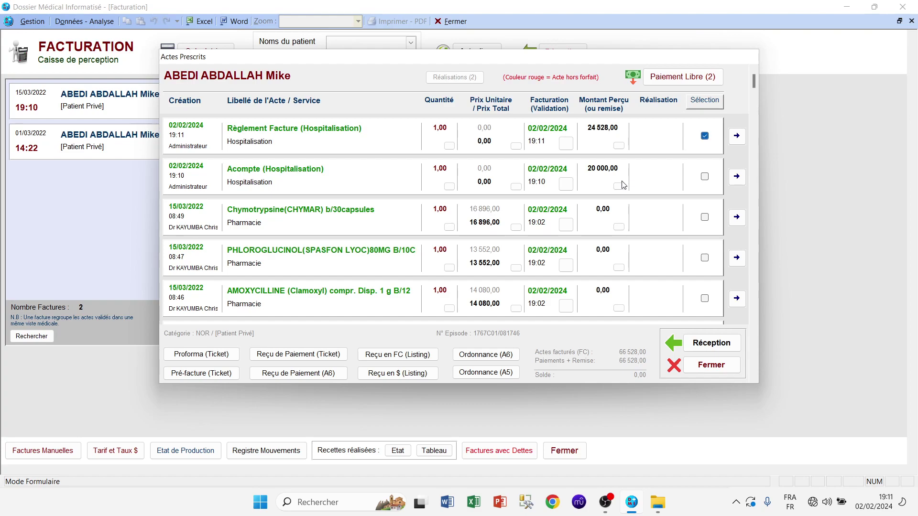
click(694, 365)
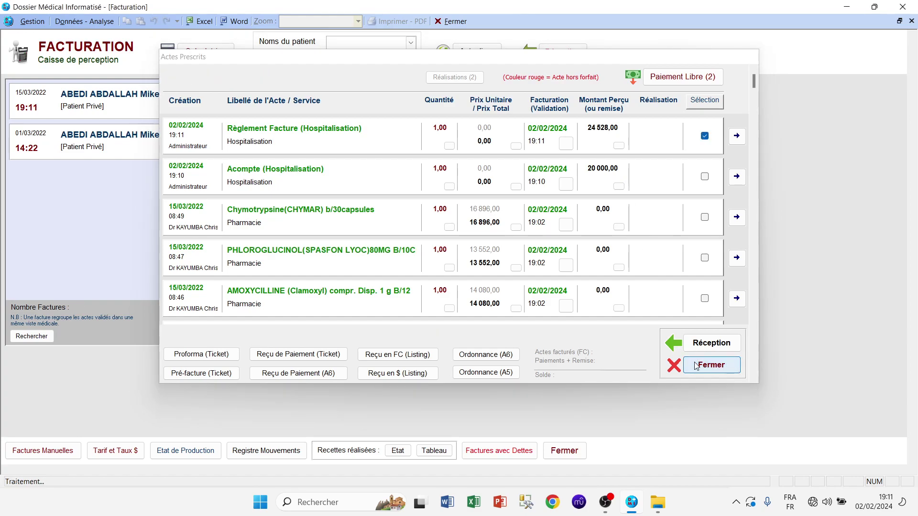
- Check the invoice settlement on the detailed FC invoice for the 15/03/2022 visit, and return to the invoice list
click(531, 103)
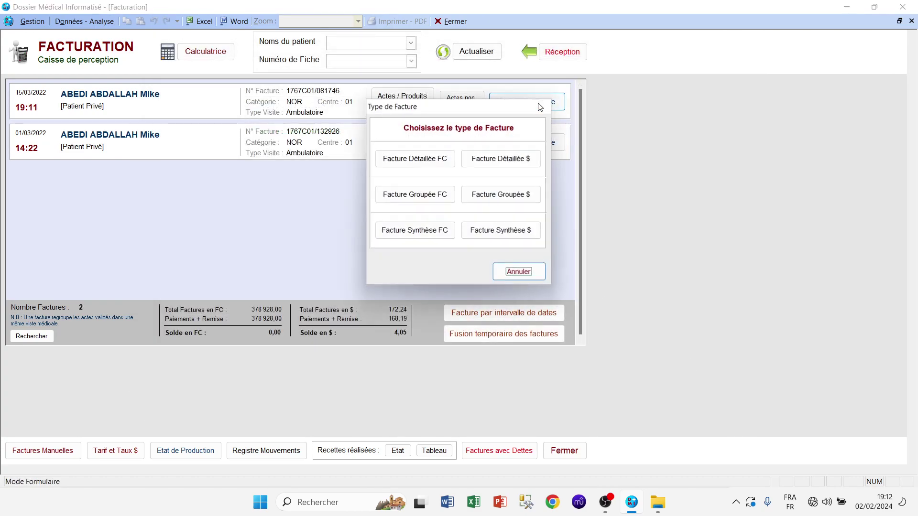
click(432, 159)
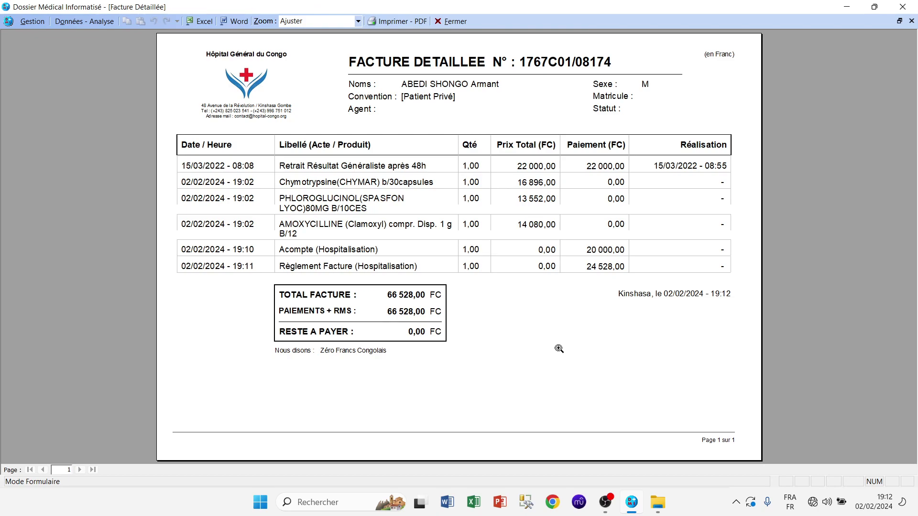
click(451, 21)
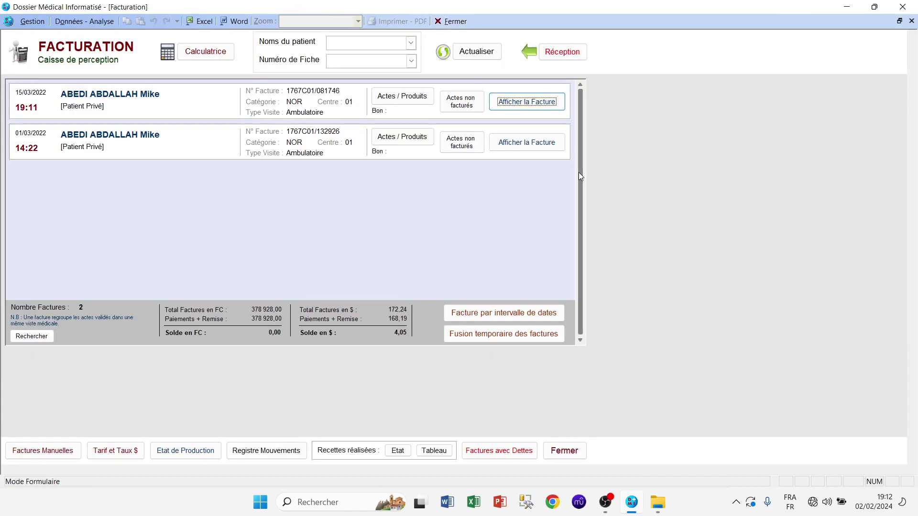